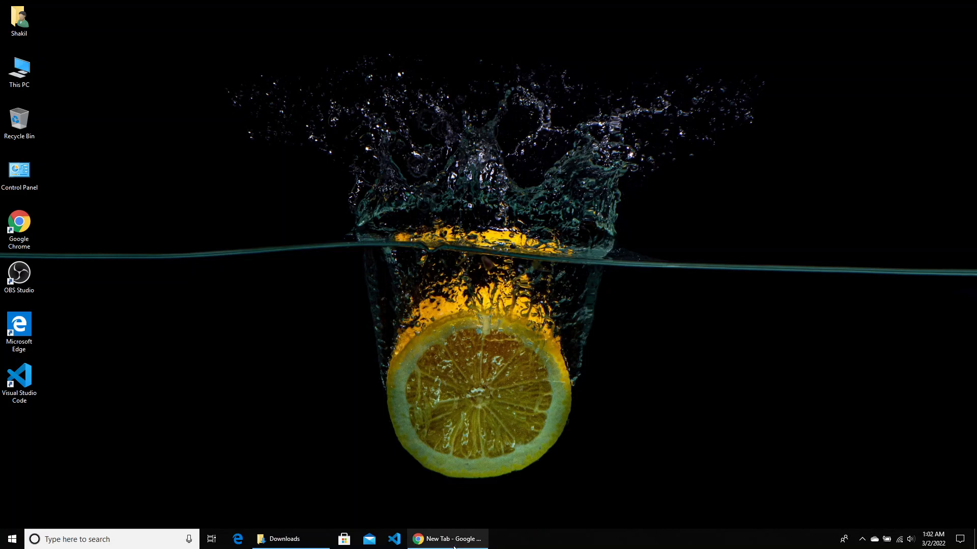
- Switch to Chrome and search Google for "xampp download"
{"action": "left_click", "coordinate": [448, 539]}
{"action": "left_click", "coordinate": [262, 28]}
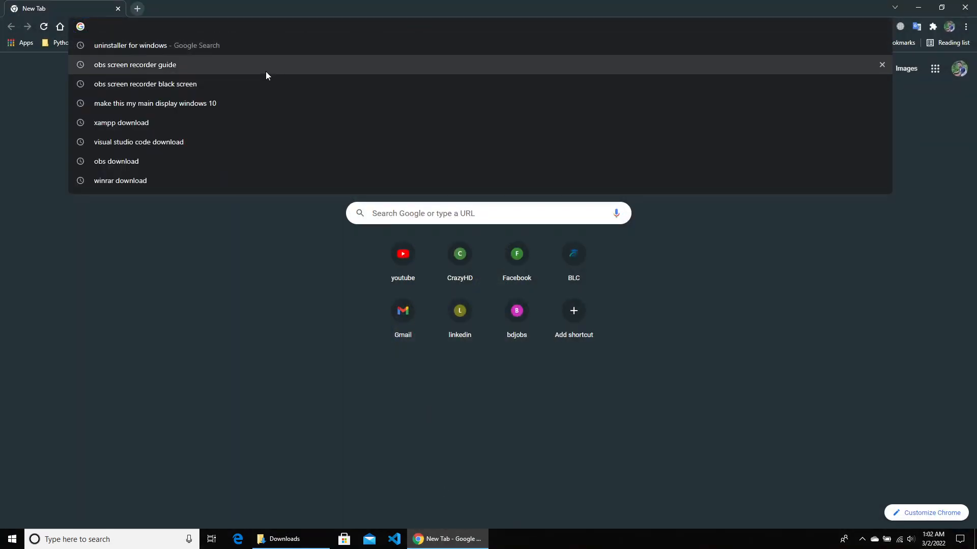
{"action": "left_click", "coordinate": [212, 125]}
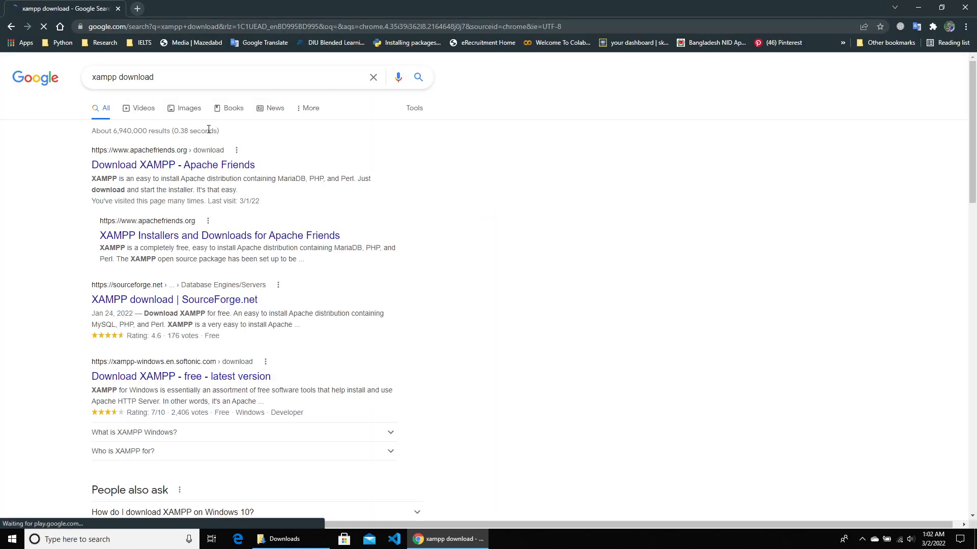
- Load the Apache Friends Download XAMPP result in a new tab and look over the installers offered for Windows, Linux and OS X
{"action": "right_click", "coordinate": [140, 168]}
{"action": "left_click", "coordinate": [163, 173]}
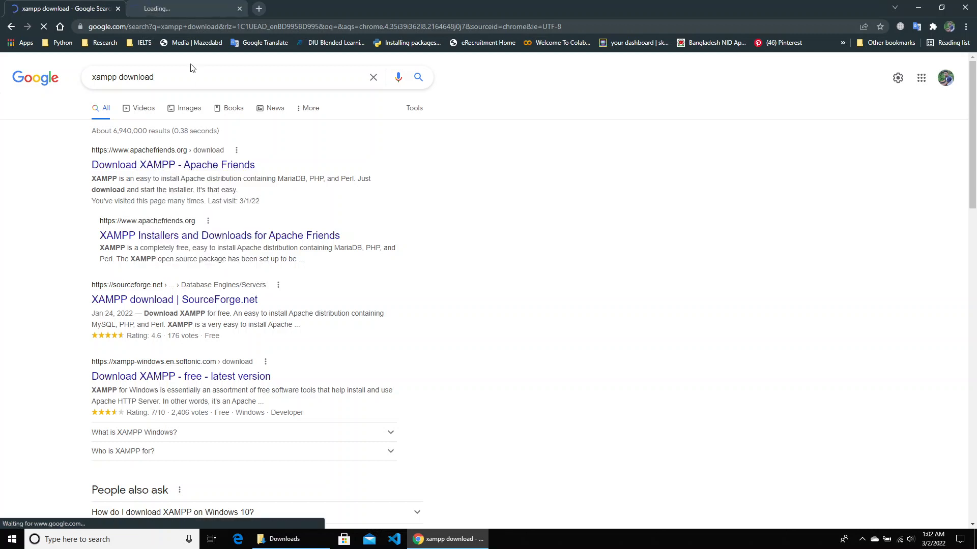
{"action": "left_click", "coordinate": [176, 12]}
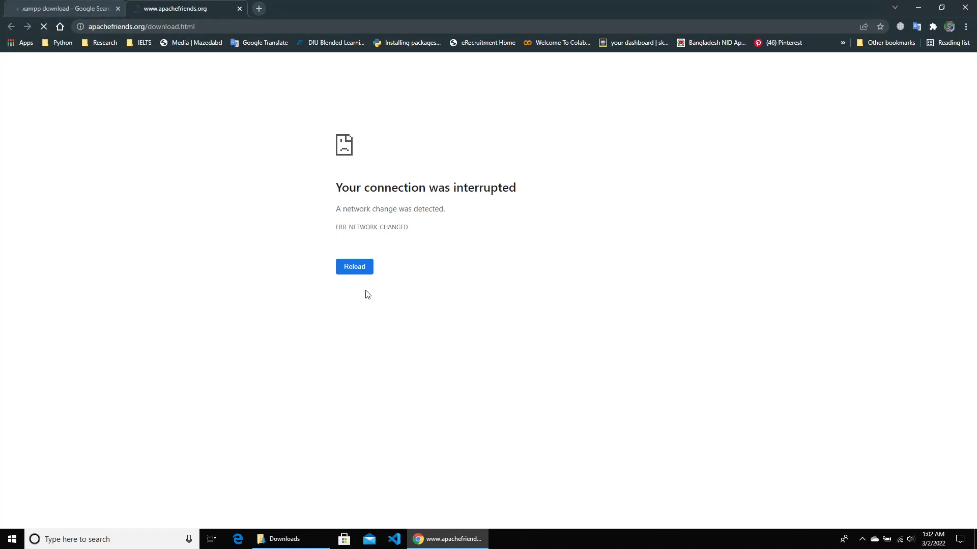
{"action": "left_click", "coordinate": [360, 270]}
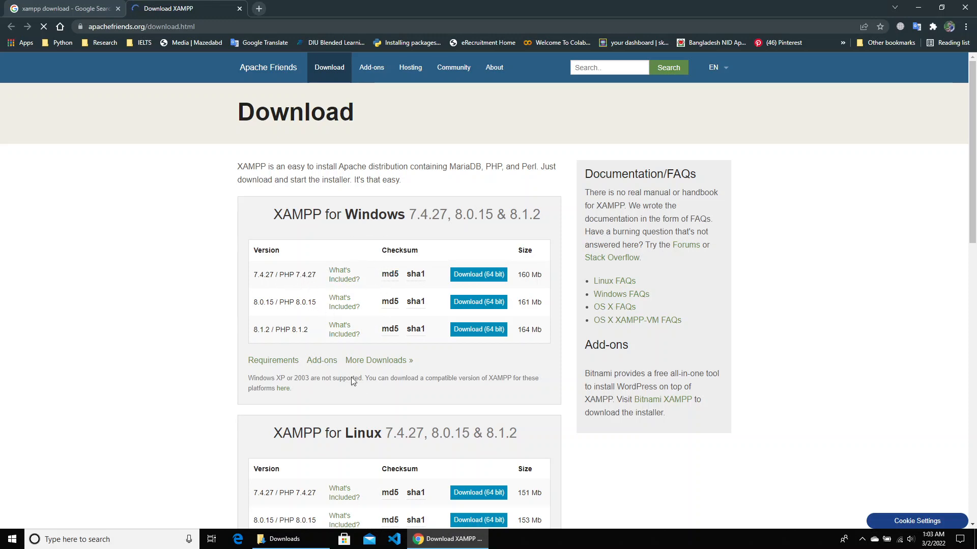
{"action": "scroll", "coordinate": [366, 391], "scroll_direction": "down", "scroll_amount": 3}
{"action": "scroll", "coordinate": [366, 392], "scroll_direction": "down", "scroll_amount": 2}
{"action": "scroll", "coordinate": [371, 346], "scroll_direction": "up", "scroll_amount": 1}
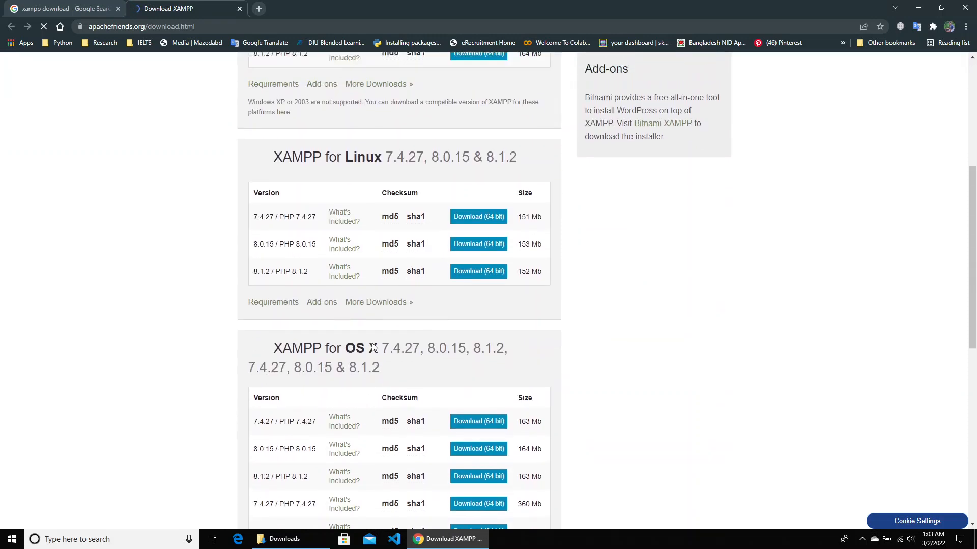
{"action": "scroll", "coordinate": [366, 368], "scroll_direction": "up", "scroll_amount": 4}
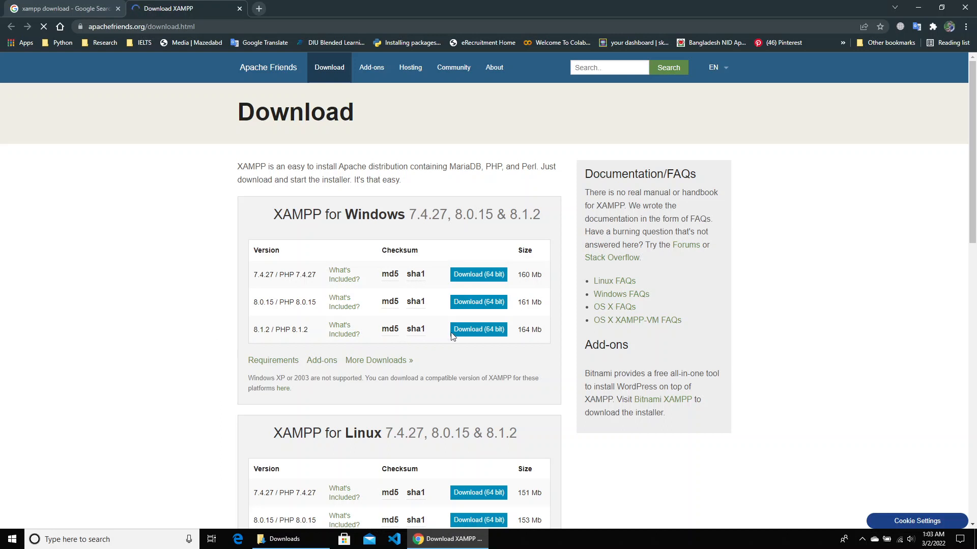
- Launch the xampp-windows-x64-7.4.27-2-VC15 installer from the Downloads folder and accept the User Account Control warning
{"action": "left_click", "coordinate": [921, 9]}
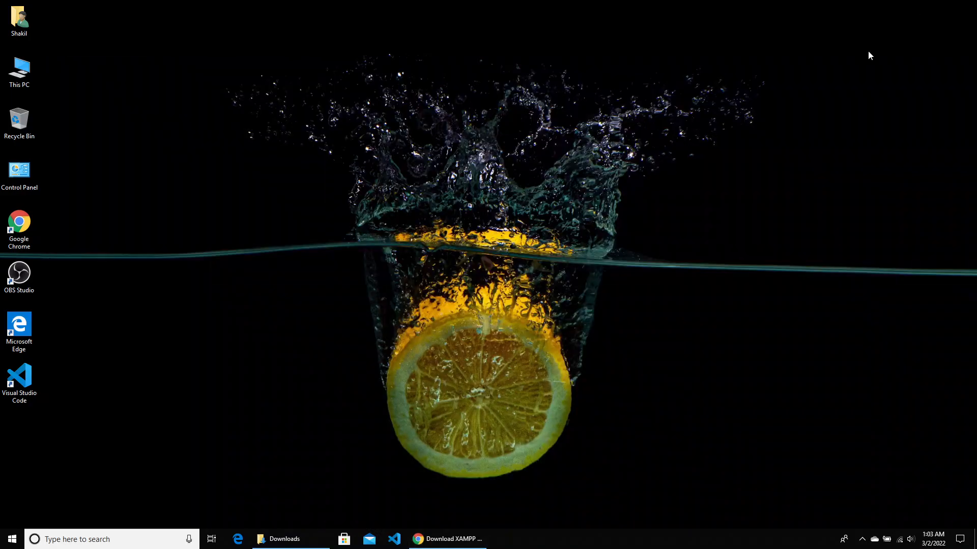
{"action": "left_click", "coordinate": [283, 538]}
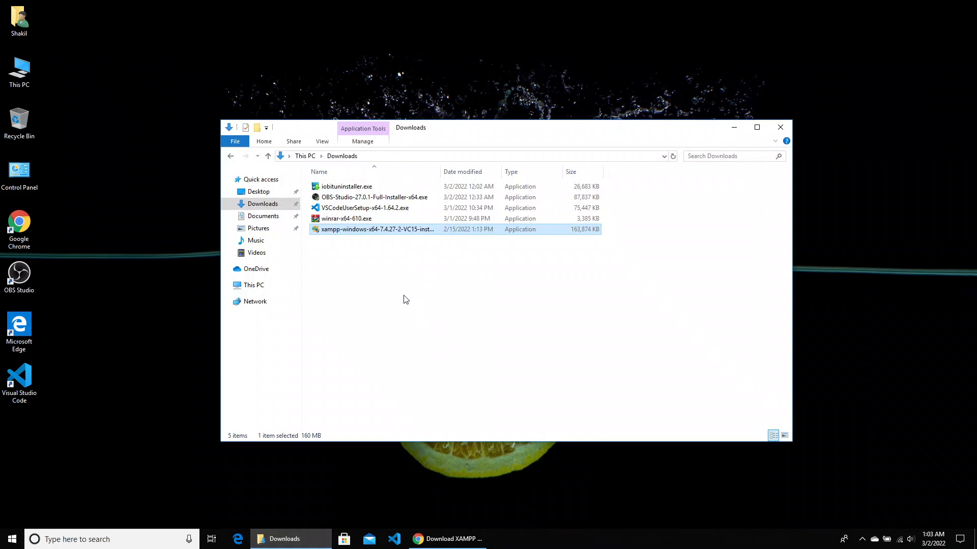
{"action": "left_click", "coordinate": [390, 269]}
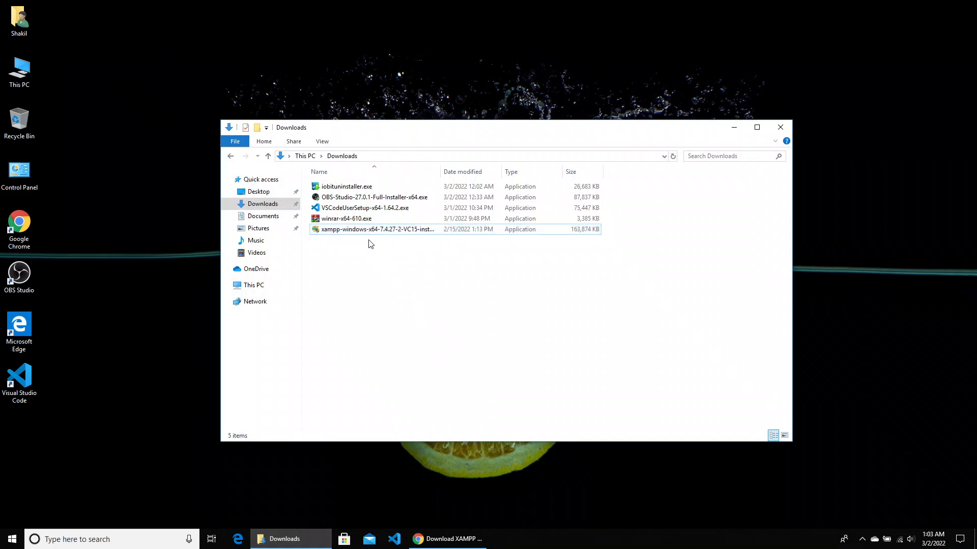
{"action": "double_click", "coordinate": [405, 228]}
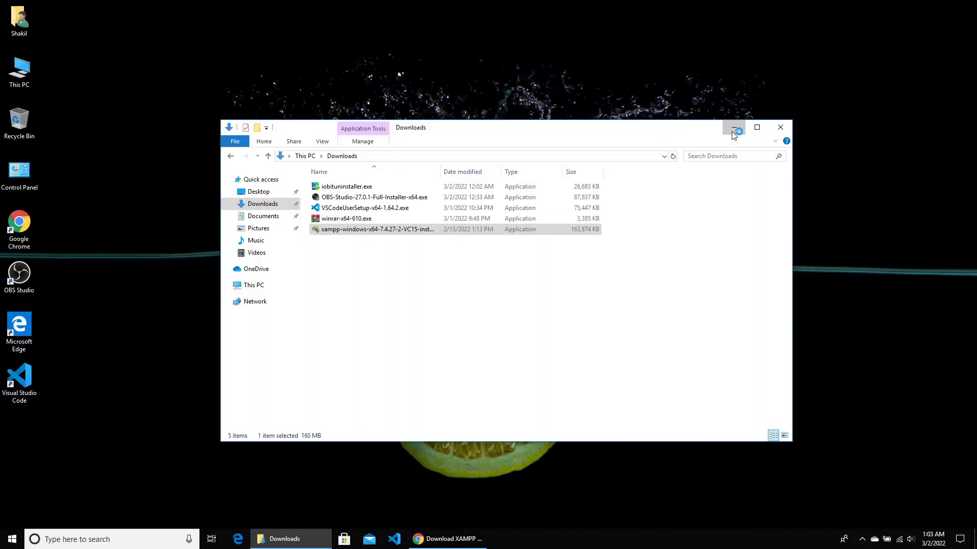
{"action": "left_click", "coordinate": [737, 127]}
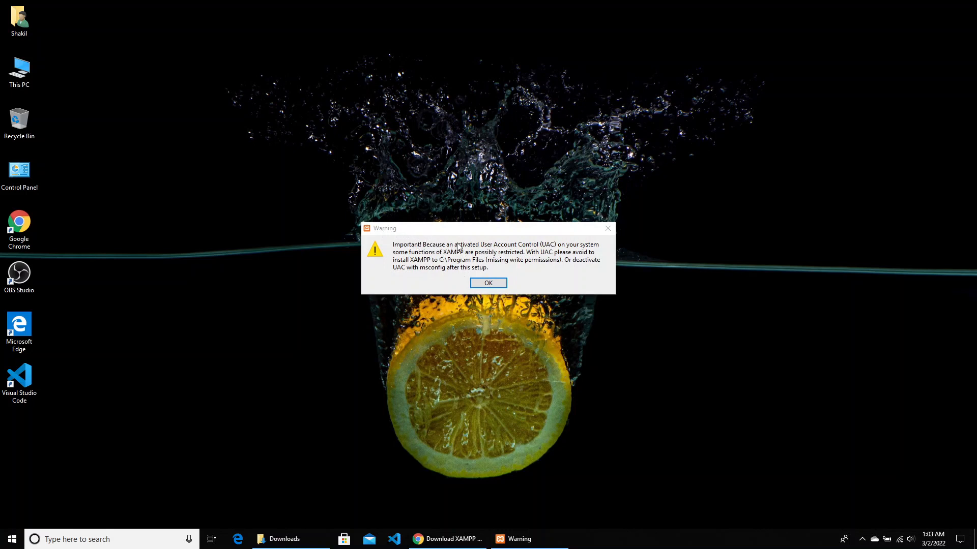
{"action": "left_click", "coordinate": [492, 285]}
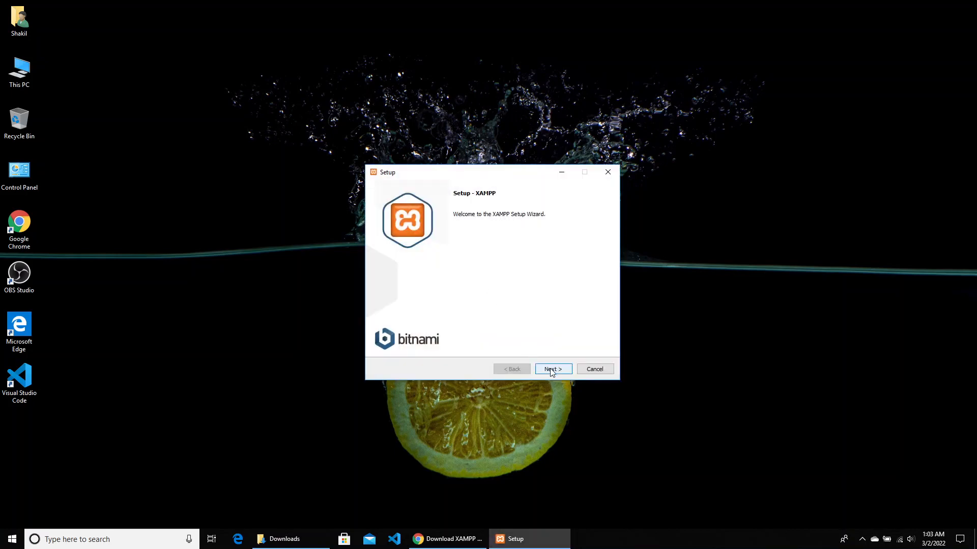
- Advance the XAMPP setup, keeping all components, the installation folder C:\xampp and English as the language
{"action": "left_click", "coordinate": [552, 370]}
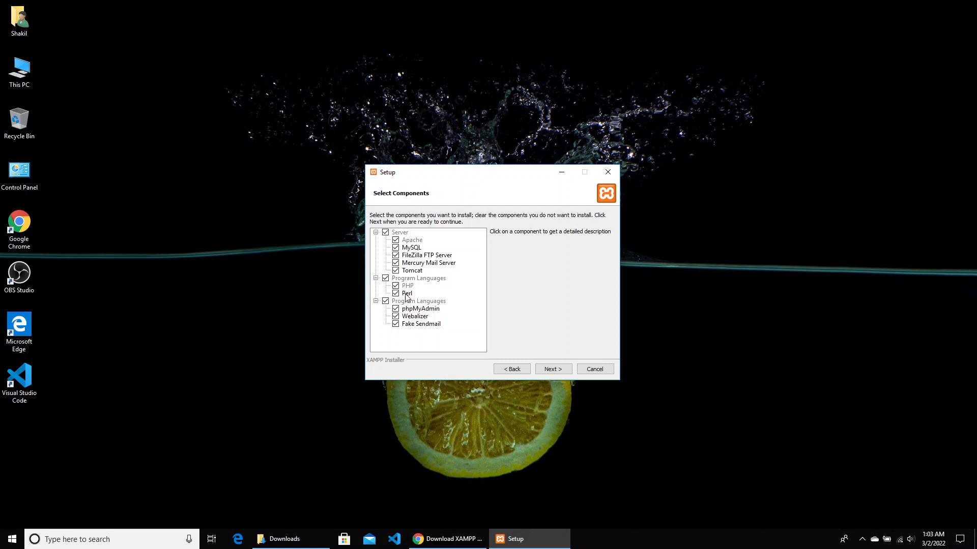
{"action": "left_click", "coordinate": [555, 370]}
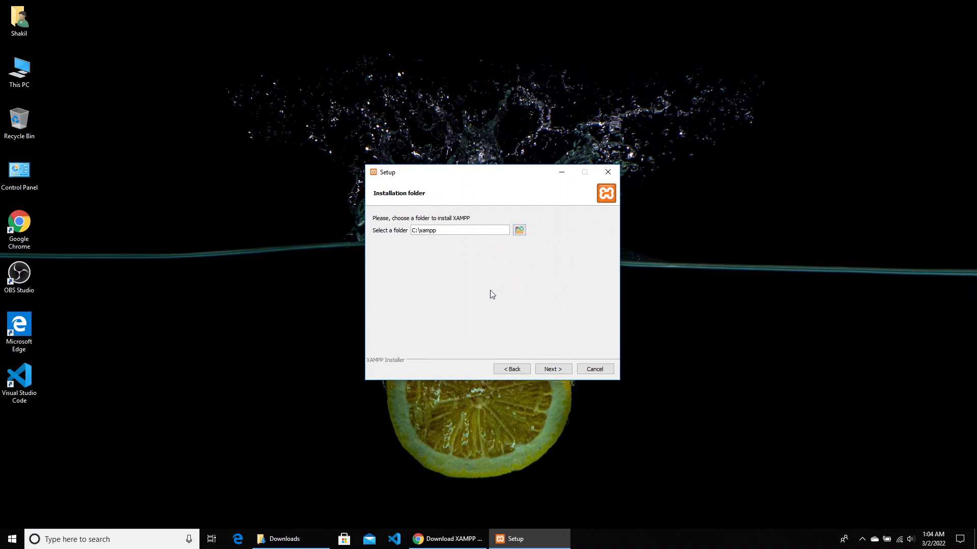
{"action": "left_click", "coordinate": [554, 369]}
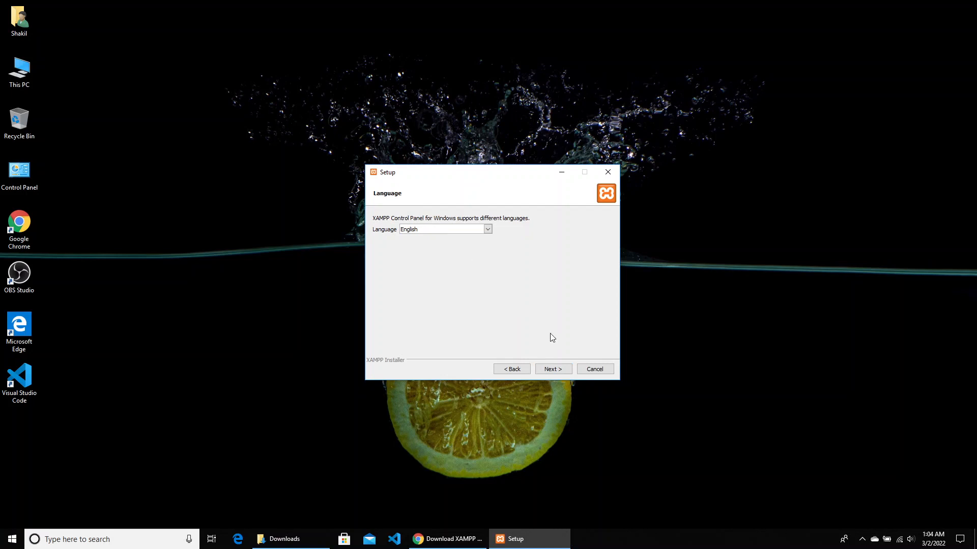
{"action": "left_click", "coordinate": [565, 371]}
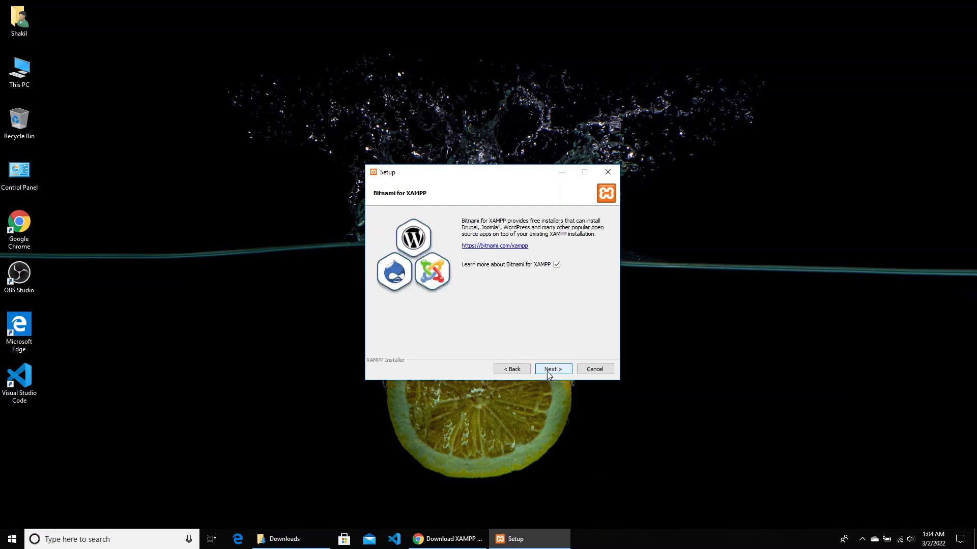
- Opt out of learning more about Bitnami for XAMPP and start the installation
{"action": "left_click", "coordinate": [557, 265]}
{"action": "left_click", "coordinate": [553, 369]}
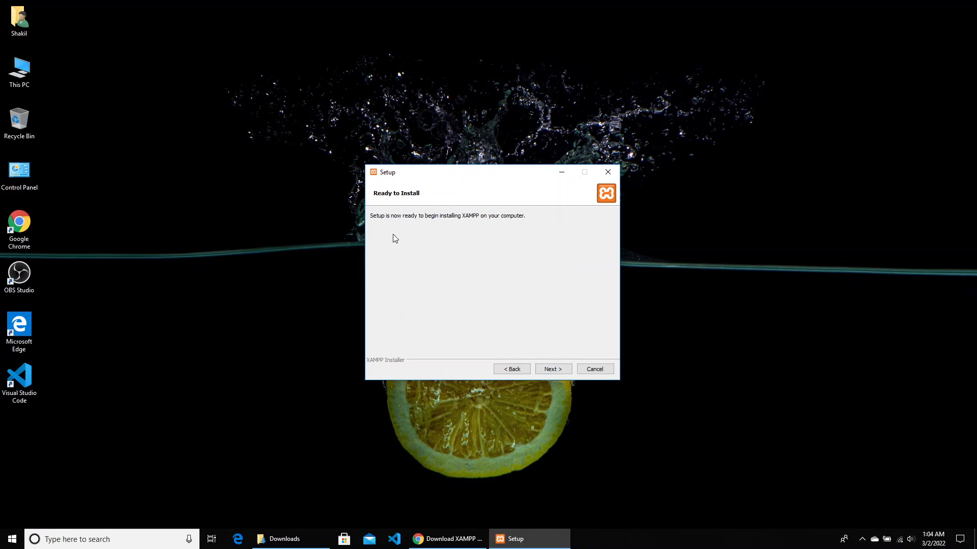
{"action": "left_click", "coordinate": [554, 368]}
{"action": "left_click_drag", "start_coordinate": [488, 173], "coordinate": [444, 130]}
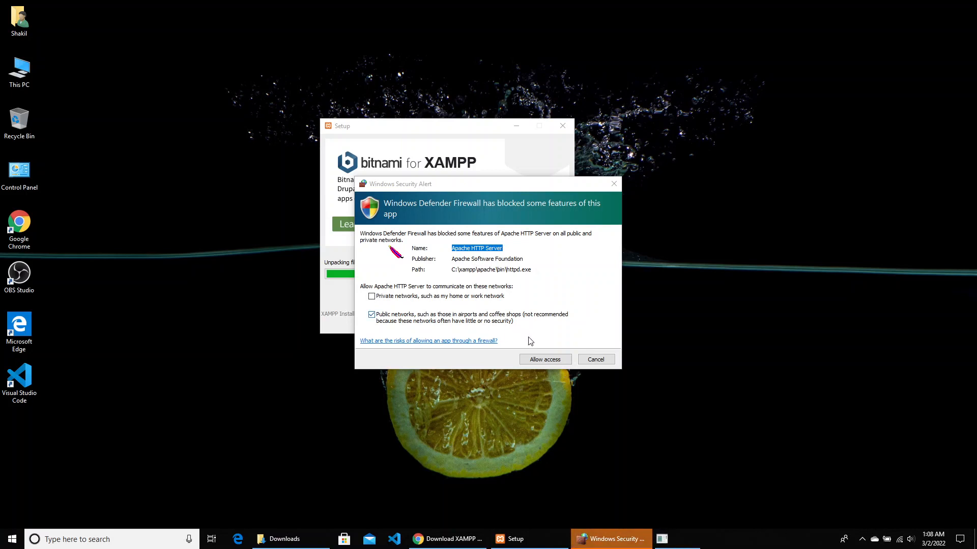
- Allow Apache HTTP Server through the firewall on public networks and finish the setup, launching the XAMPP Control Panel
{"action": "left_click", "coordinate": [537, 360]}
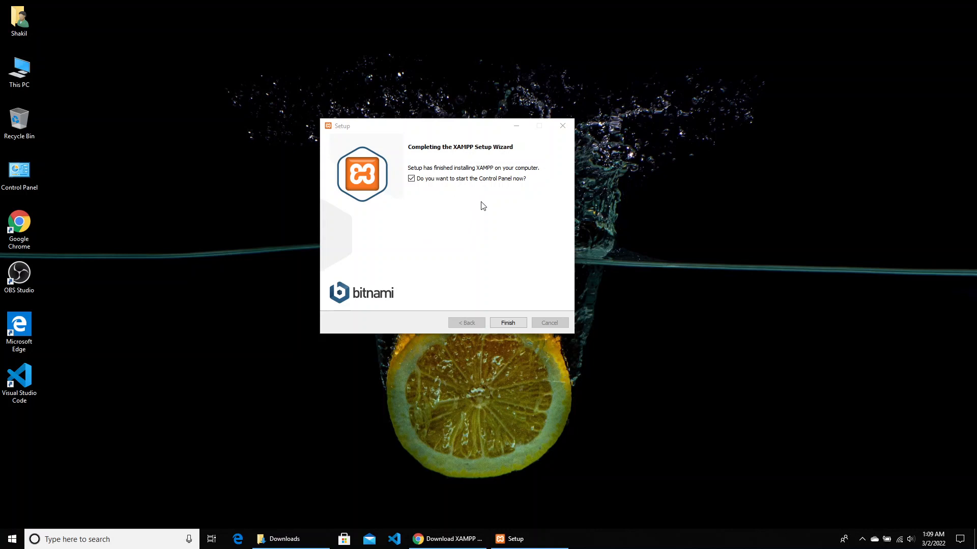
{"action": "left_click", "coordinate": [507, 324]}
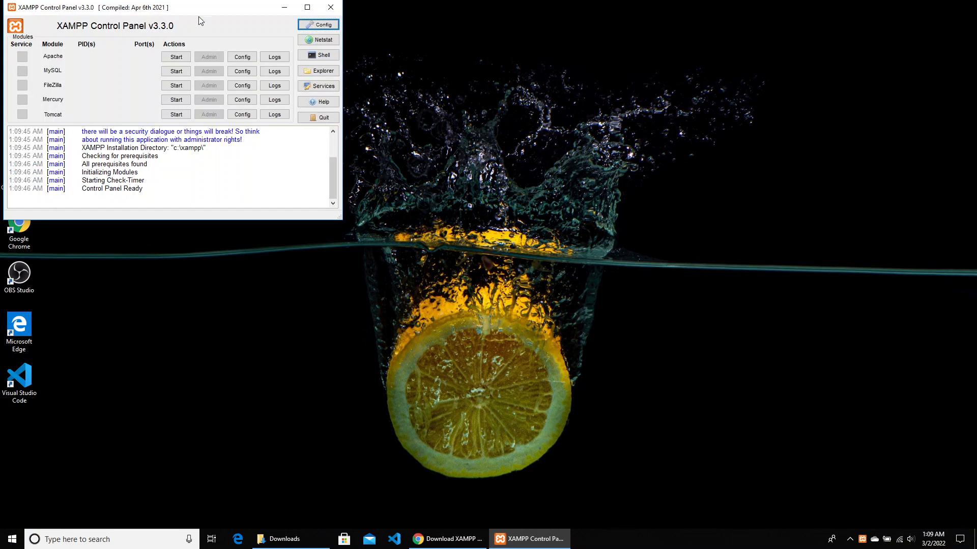
{"action": "left_click_drag", "start_coordinate": [193, 11], "coordinate": [480, 139]}
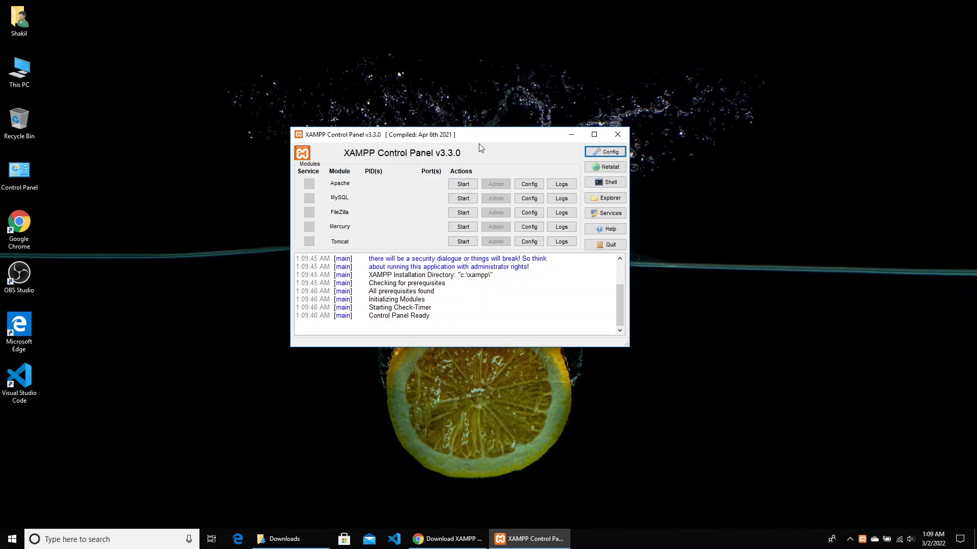
{"action": "left_click_drag", "start_coordinate": [478, 136], "coordinate": [468, 113]}
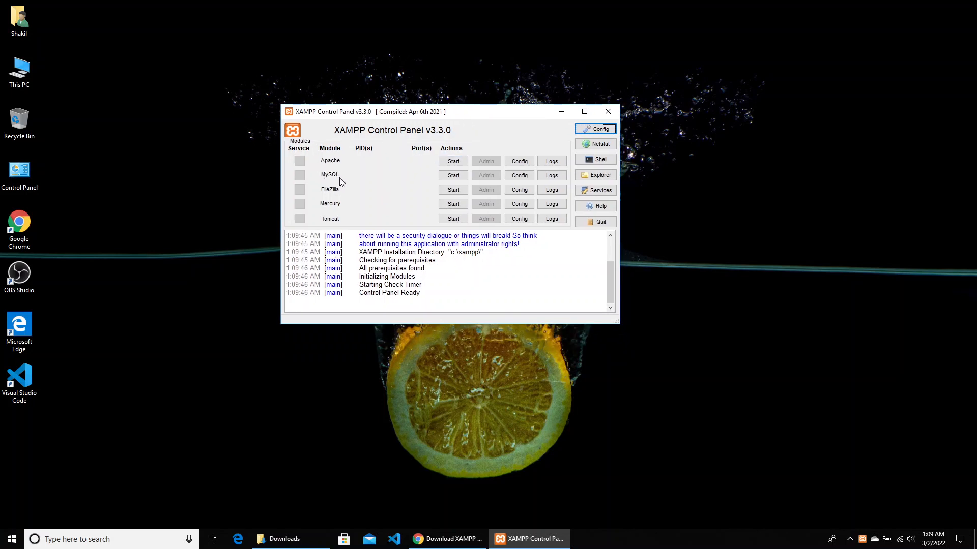
- Start the Apache and MySQL modules, allowing mysqld.exe through the firewall on public networks
{"action": "left_click", "coordinate": [454, 164]}
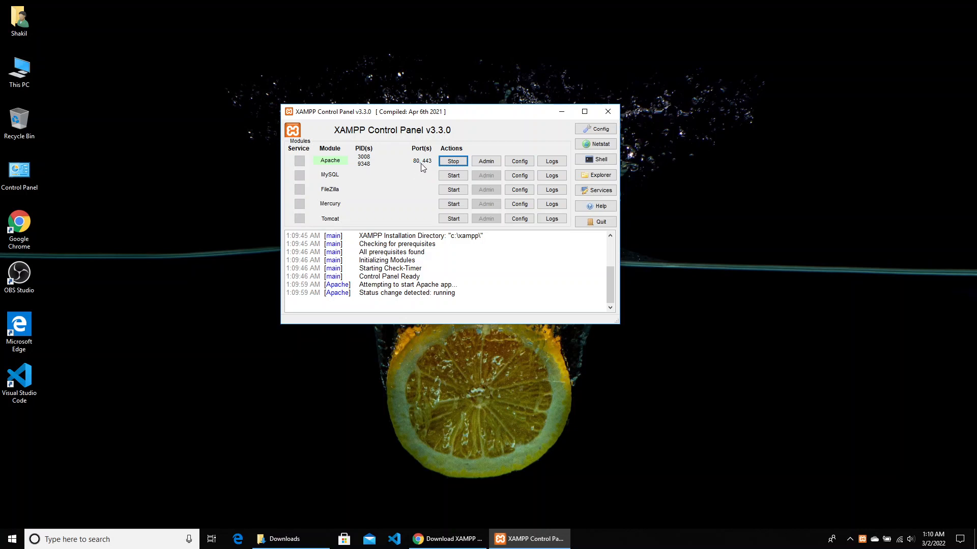
{"action": "left_click", "coordinate": [454, 176]}
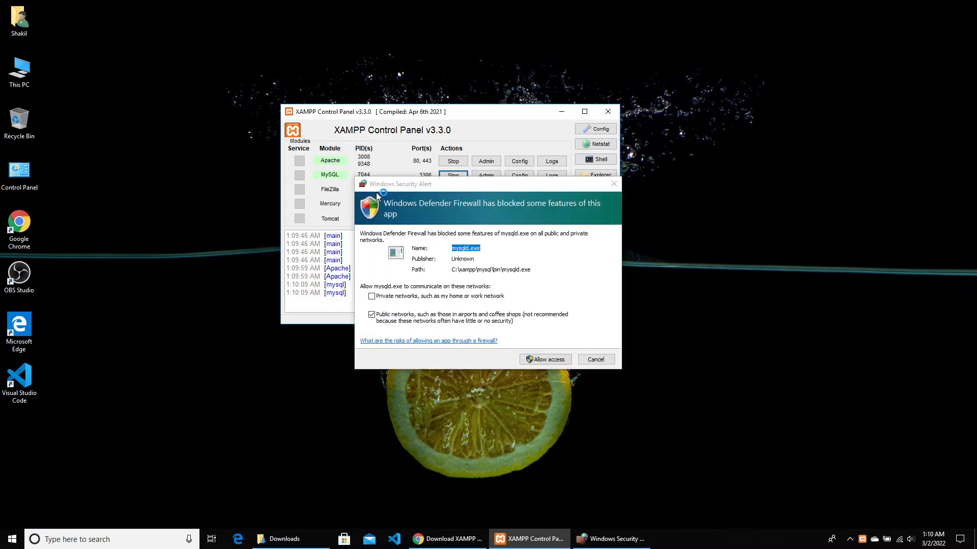
{"action": "left_click", "coordinate": [543, 360]}
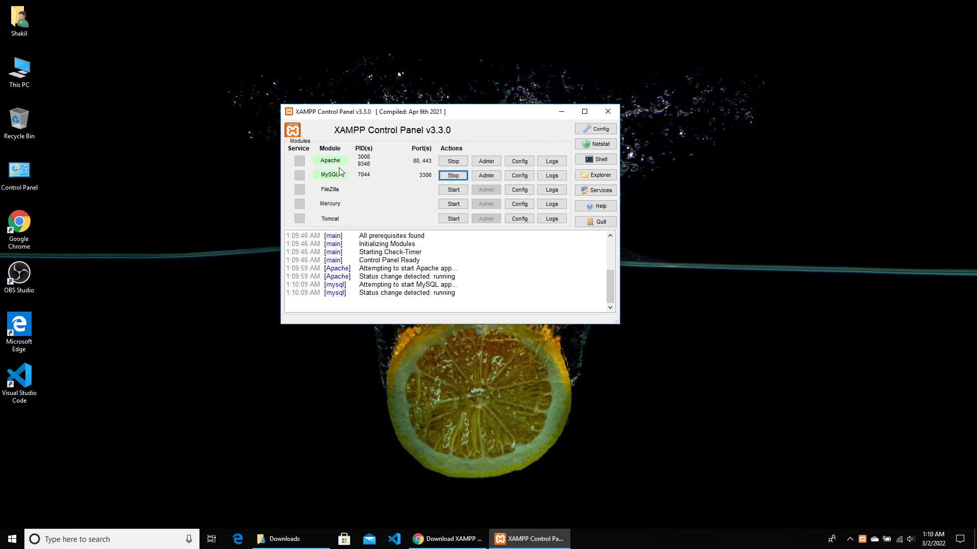
- View Apache's localhost dashboard and its phpMyAdmin page in the browser, then return to the XAMPP Control Panel
{"action": "left_click", "coordinate": [486, 162]}
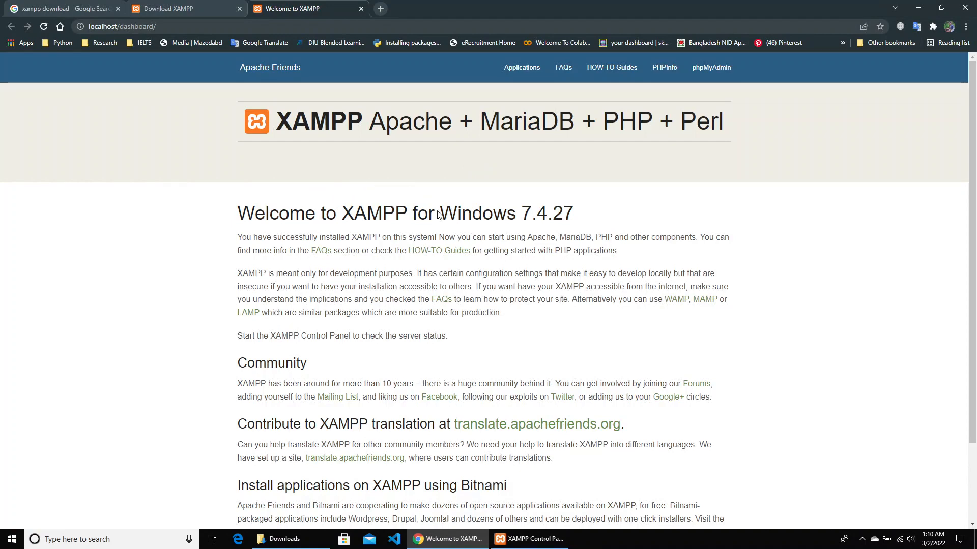
{"action": "scroll", "coordinate": [417, 290], "scroll_direction": "down", "scroll_amount": 2}
{"action": "scroll", "coordinate": [417, 291], "scroll_direction": "up", "scroll_amount": 2}
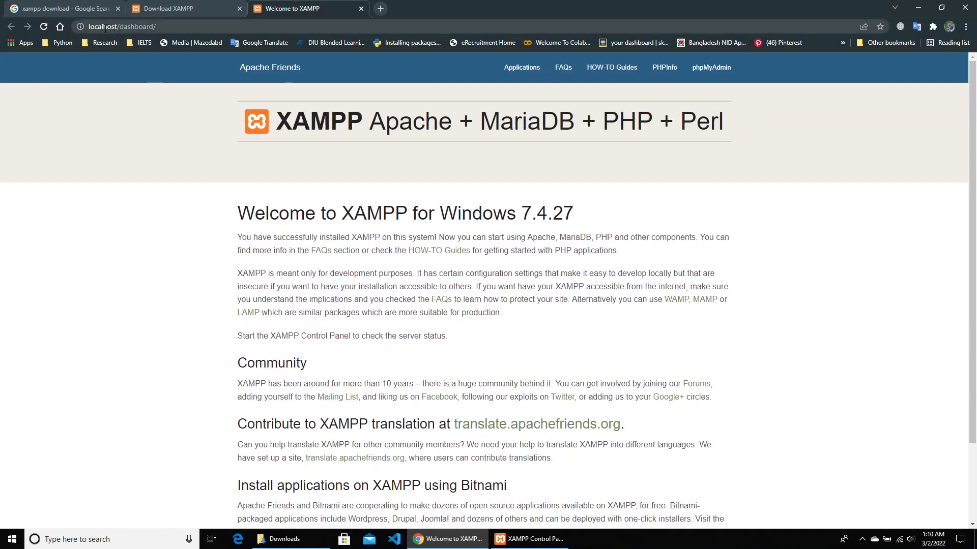
{"action": "left_click", "coordinate": [706, 75]}
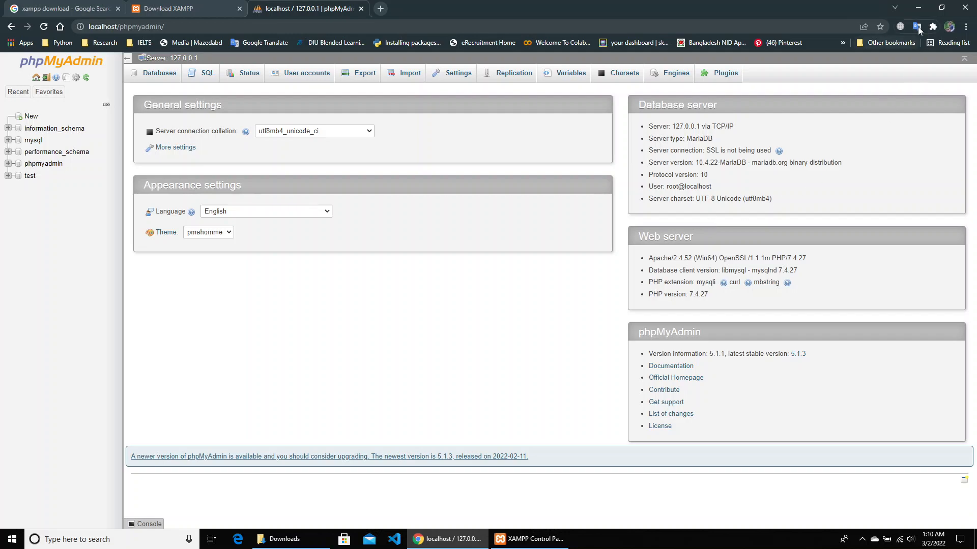
{"action": "left_click", "coordinate": [915, 10]}
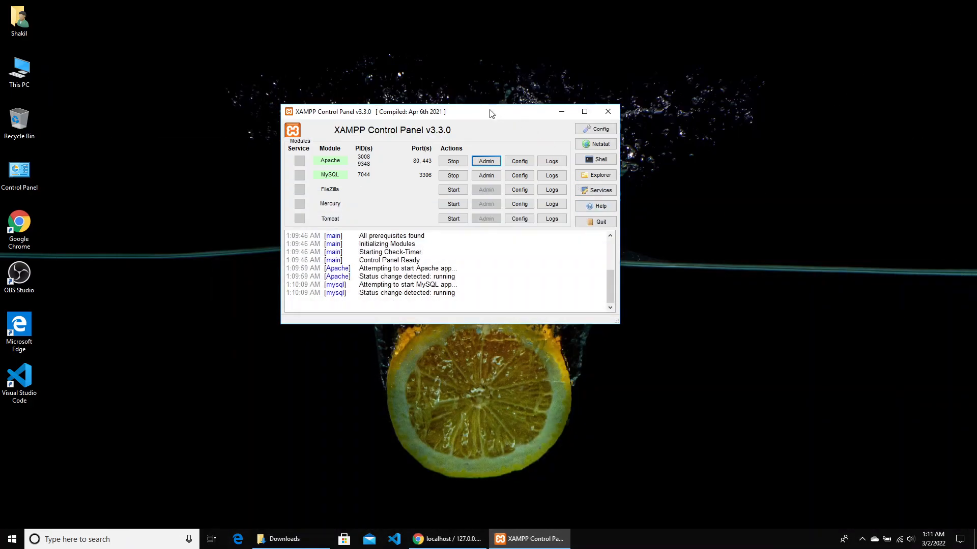
{"action": "left_click_drag", "start_coordinate": [491, 113], "coordinate": [449, 114]}
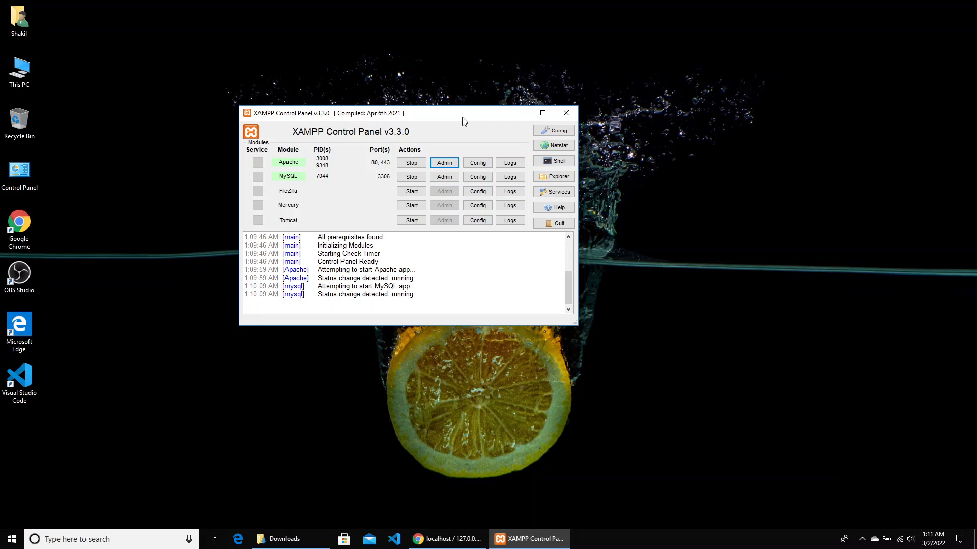
{"action": "left_click_drag", "start_coordinate": [463, 119], "coordinate": [525, 120]}
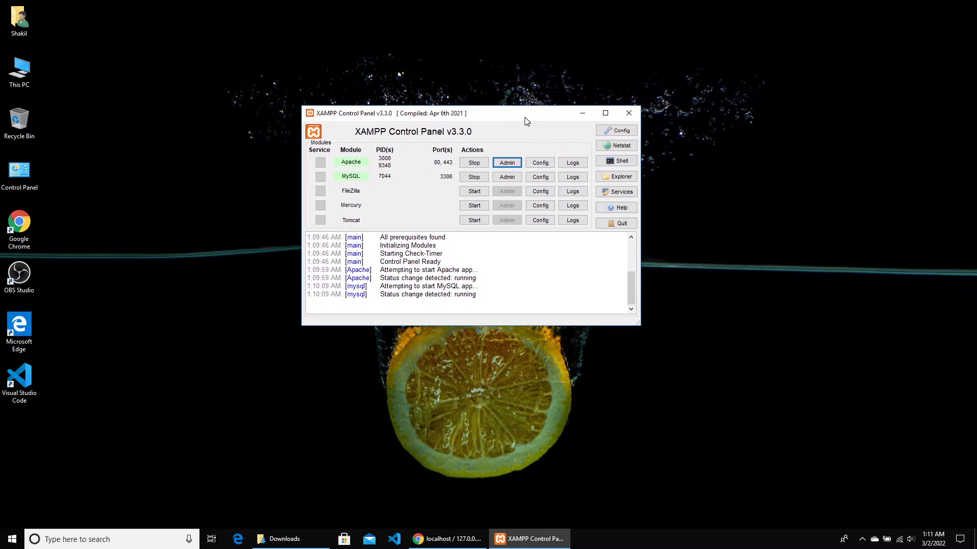